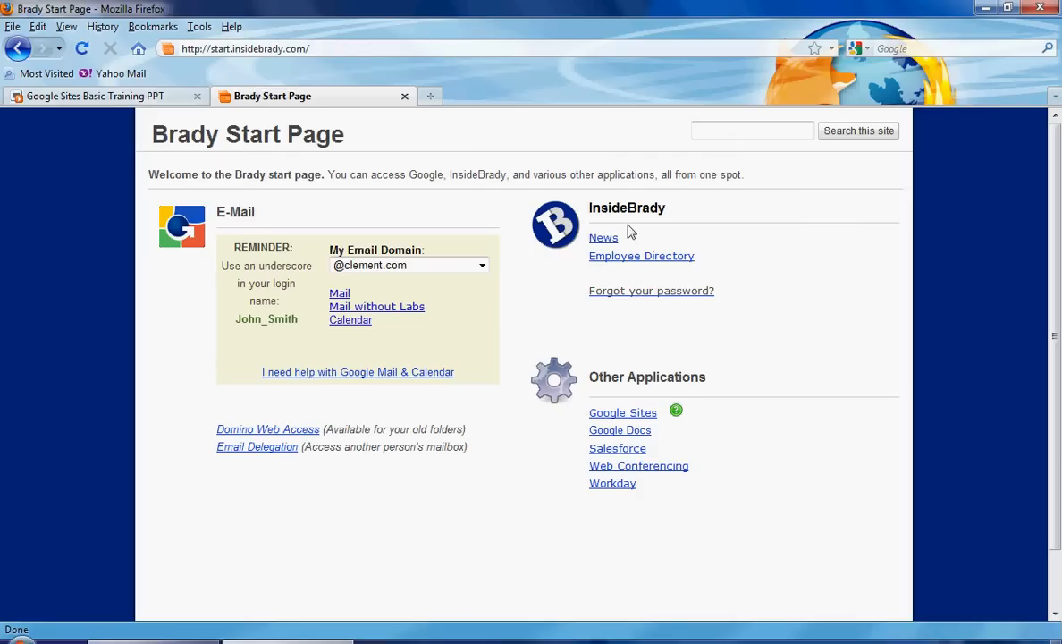
From the start page's Google Sites section, look at the existing bradycorp.com sites, then open the form for creating a new site
click(623, 416)
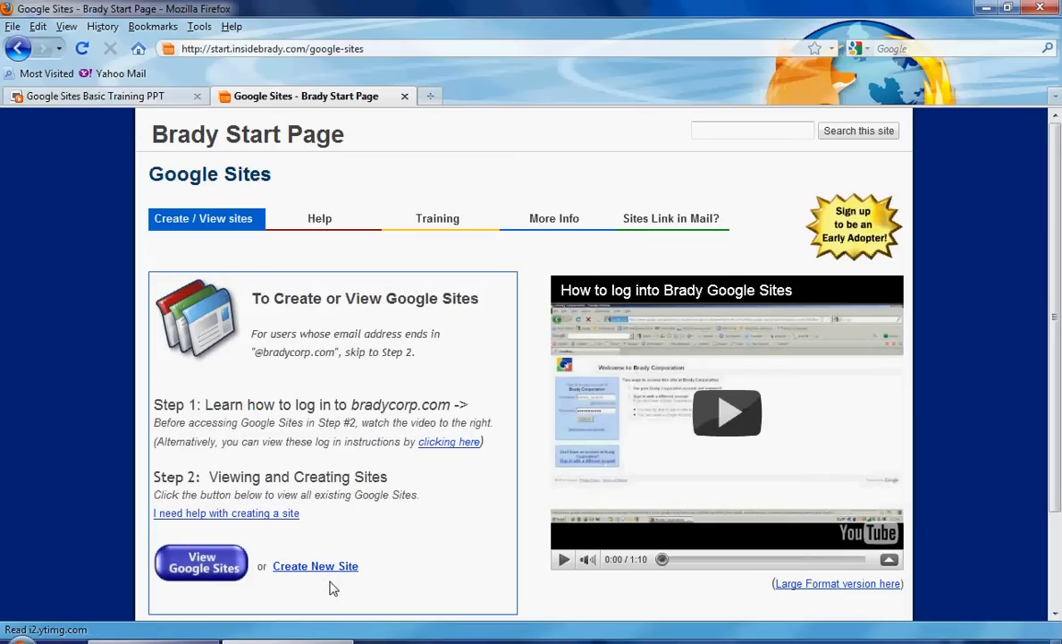
click(204, 569)
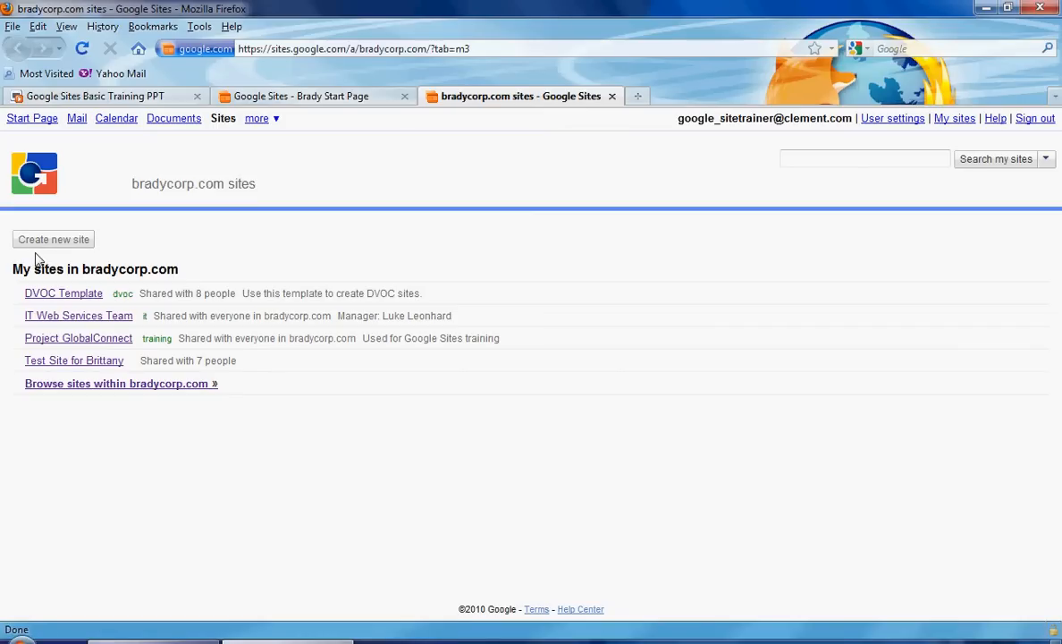
click(611, 97)
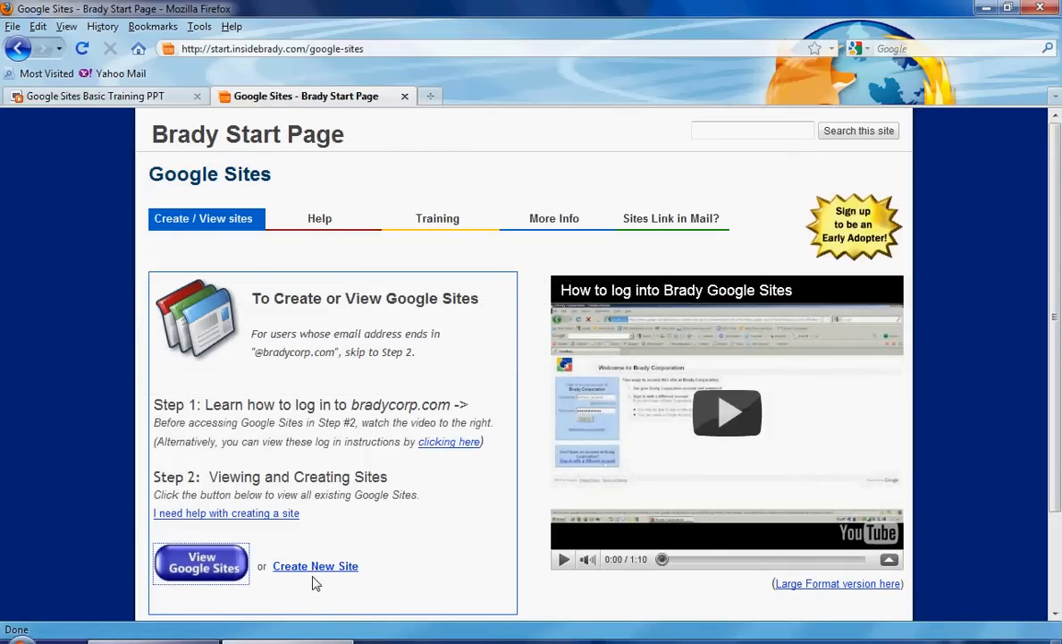
click(313, 569)
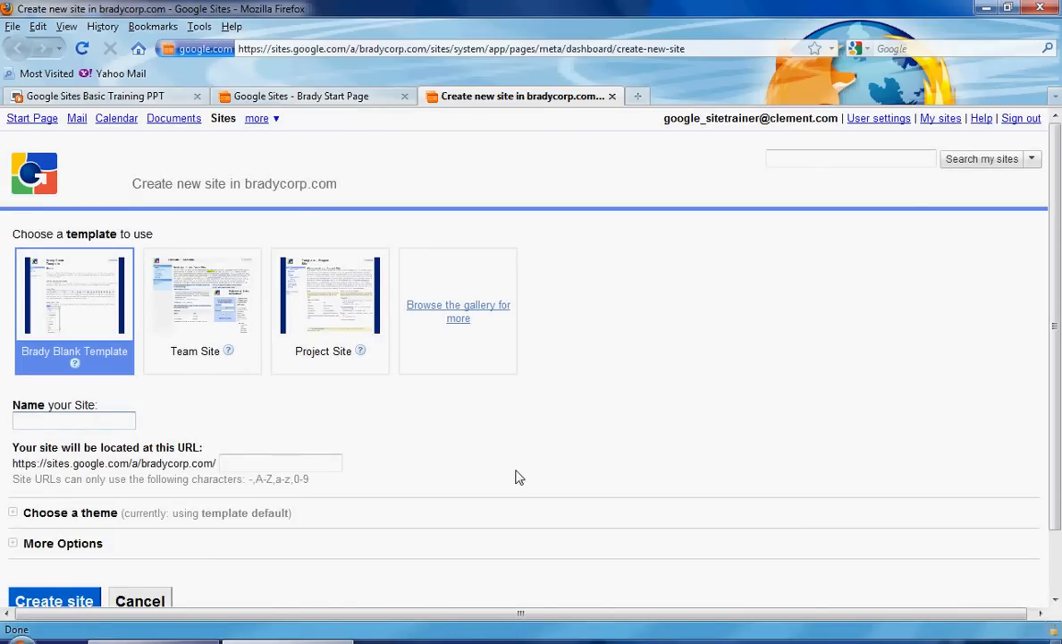
Read the descriptions of the Team Site and Project Site templates
drag(1057, 305, 1057, 333)
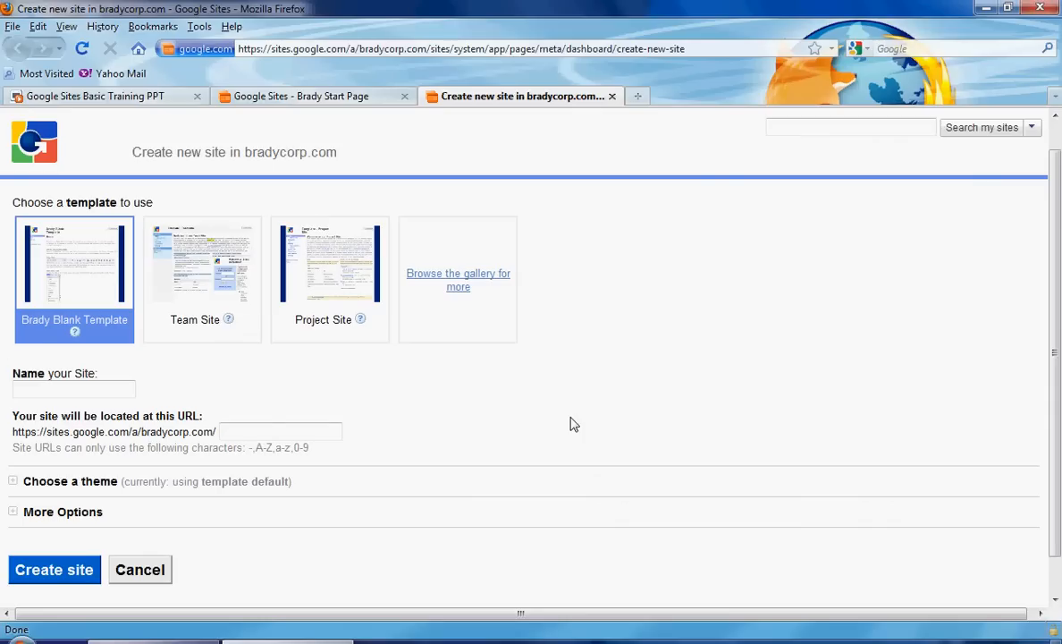
mouse_move(231, 328)
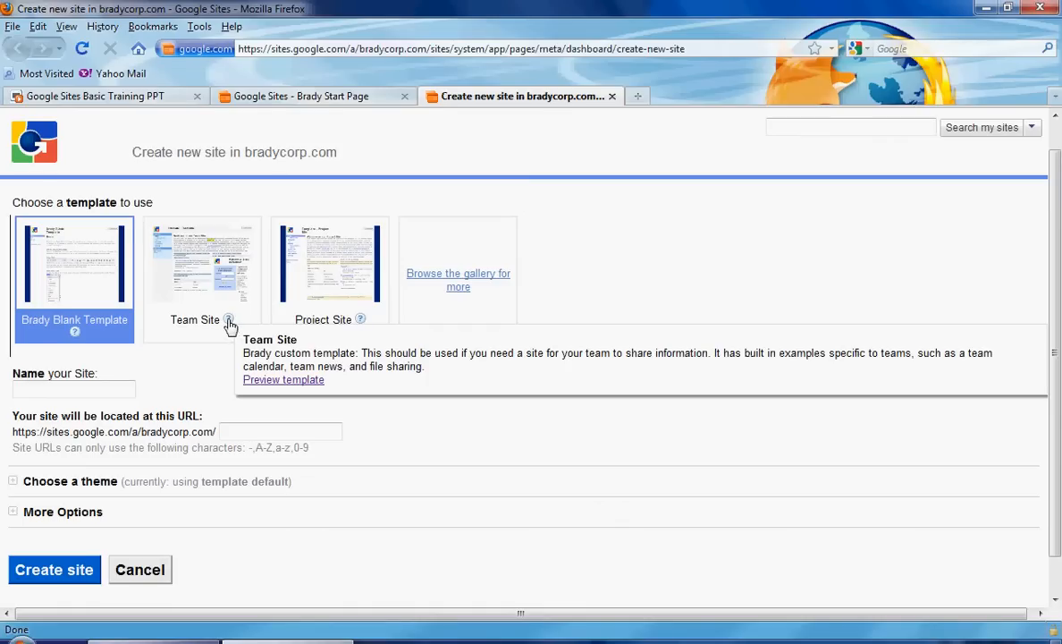
mouse_move(362, 322)
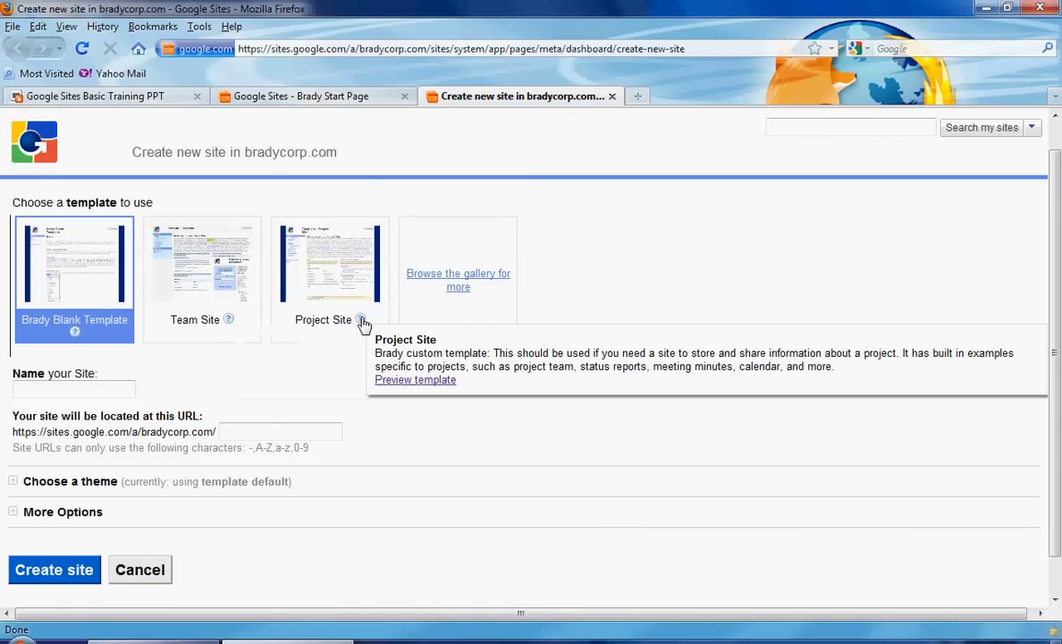
Select the Team Site template and preview it, examining its Files, Our Team and Team News pages before closing the preview
click(218, 253)
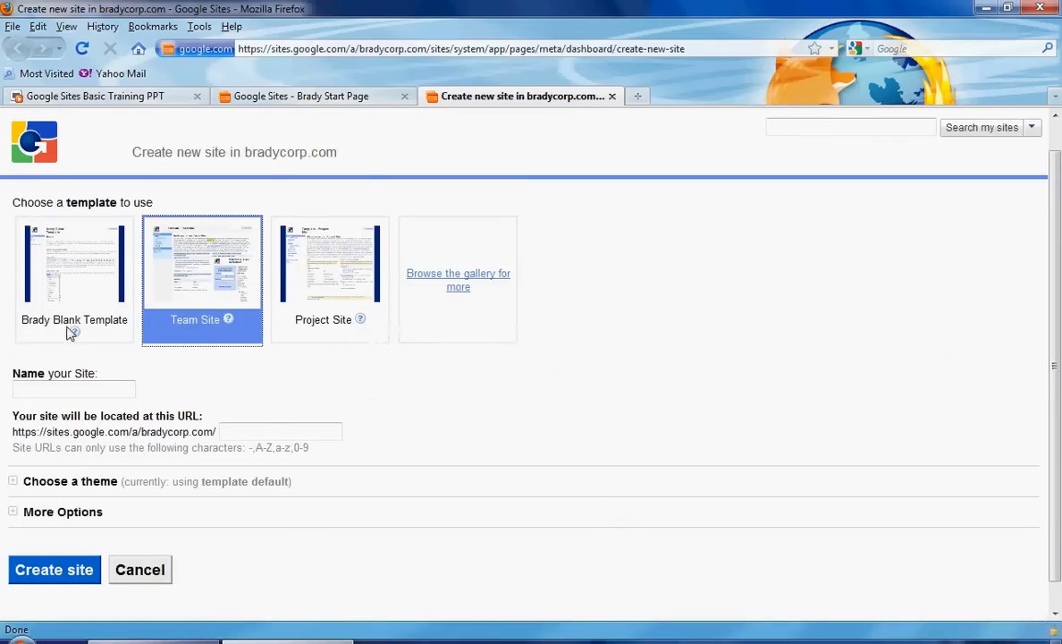
mouse_move(75, 335)
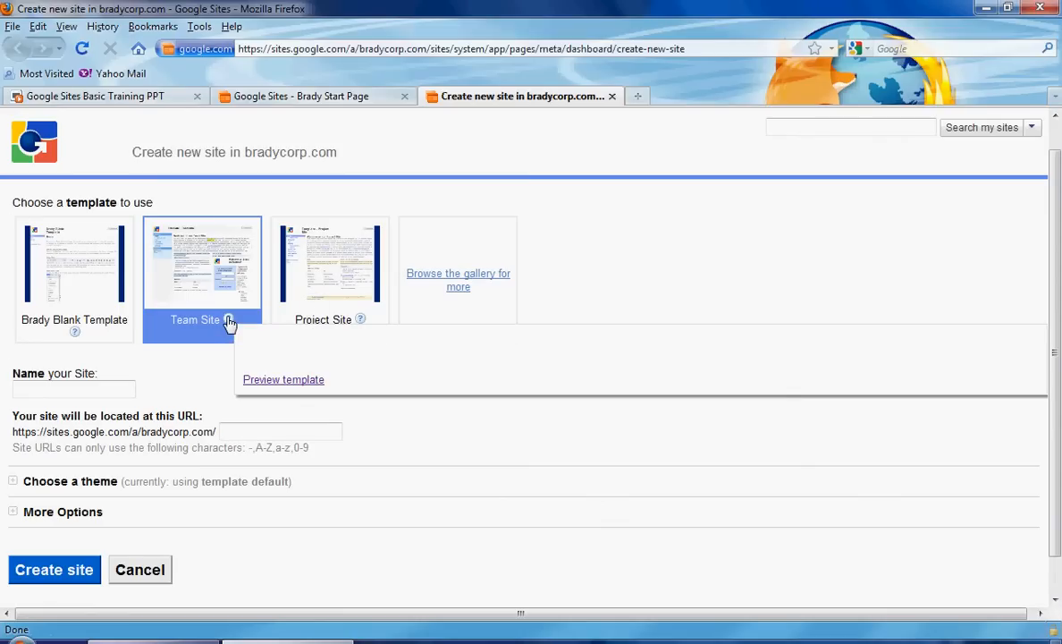
click(280, 382)
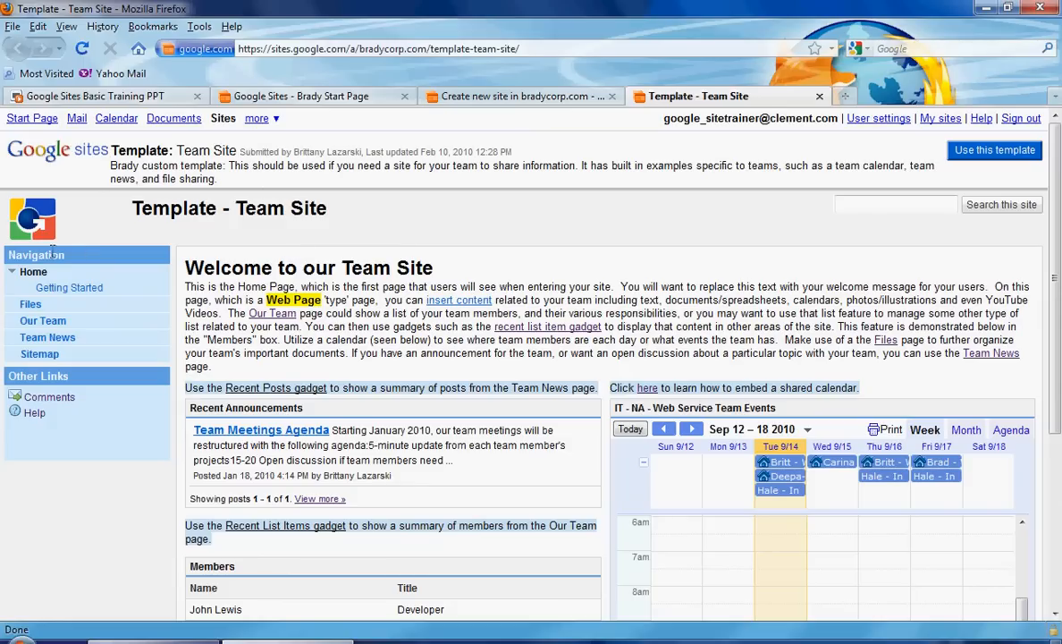
click(32, 306)
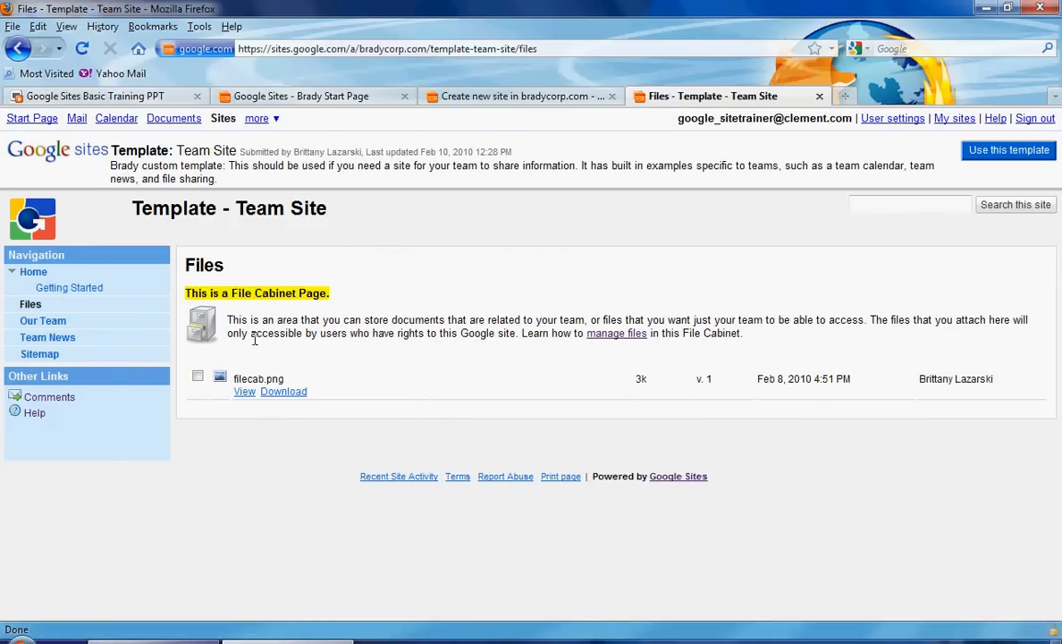
click(56, 322)
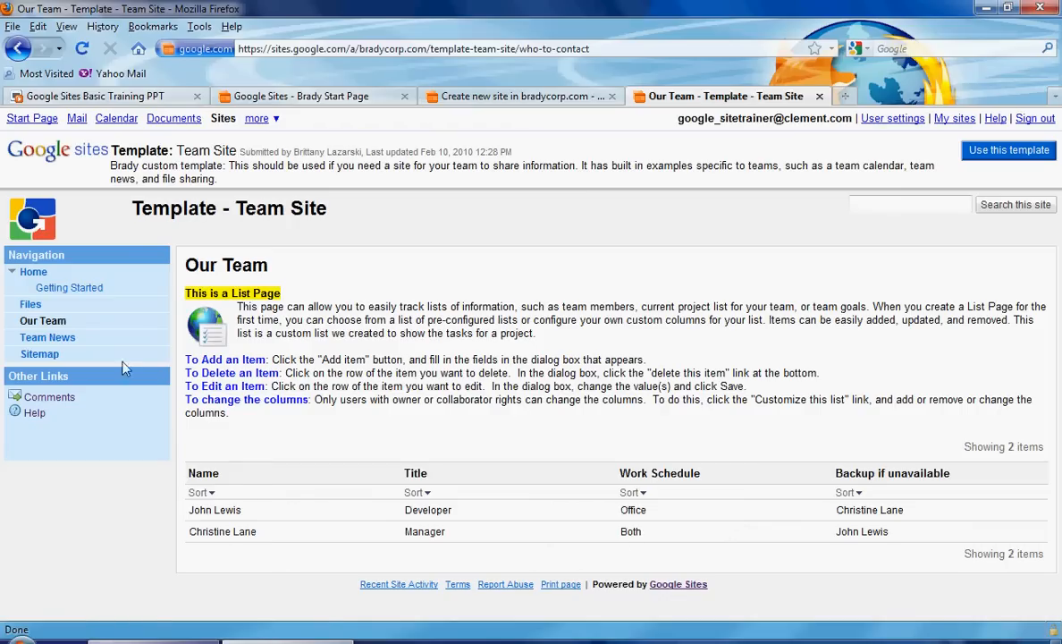
click(66, 341)
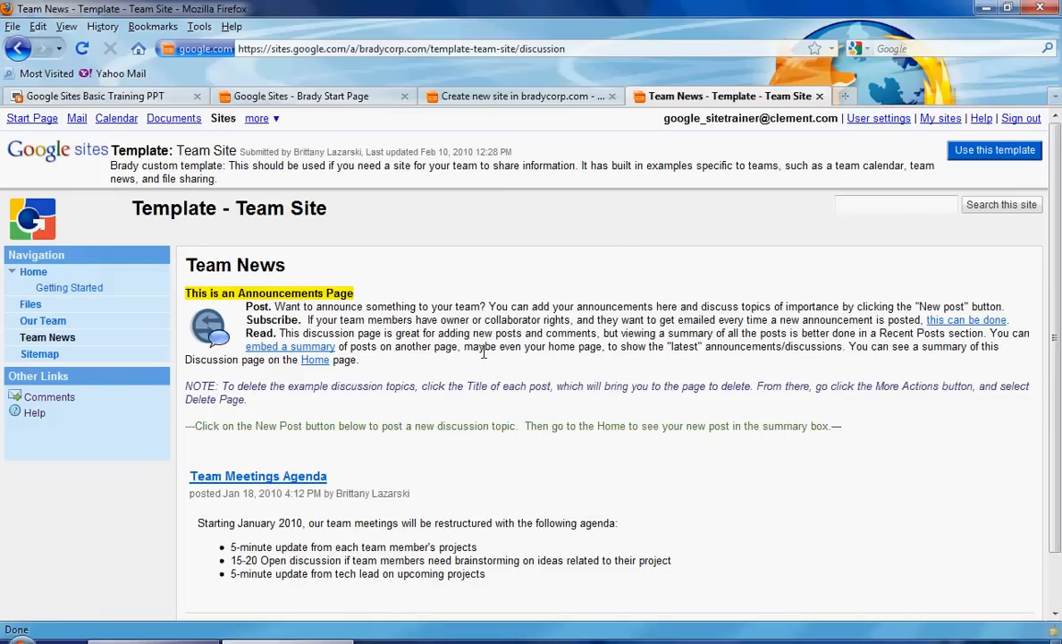
click(820, 96)
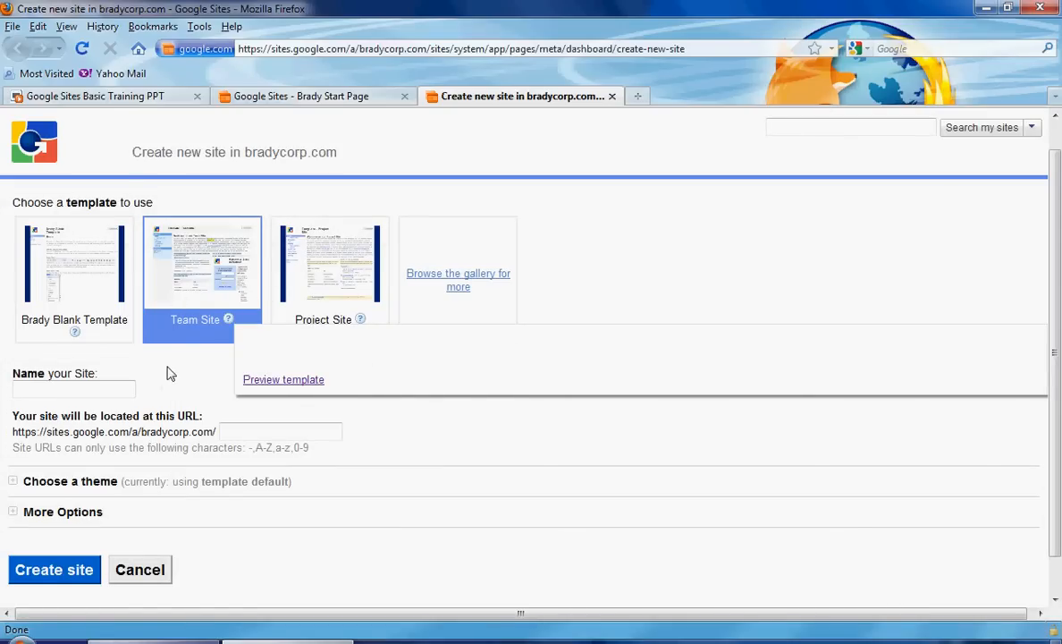
Choose the Team Site template for the new site and name the site Europe IT Management Team
click(83, 252)
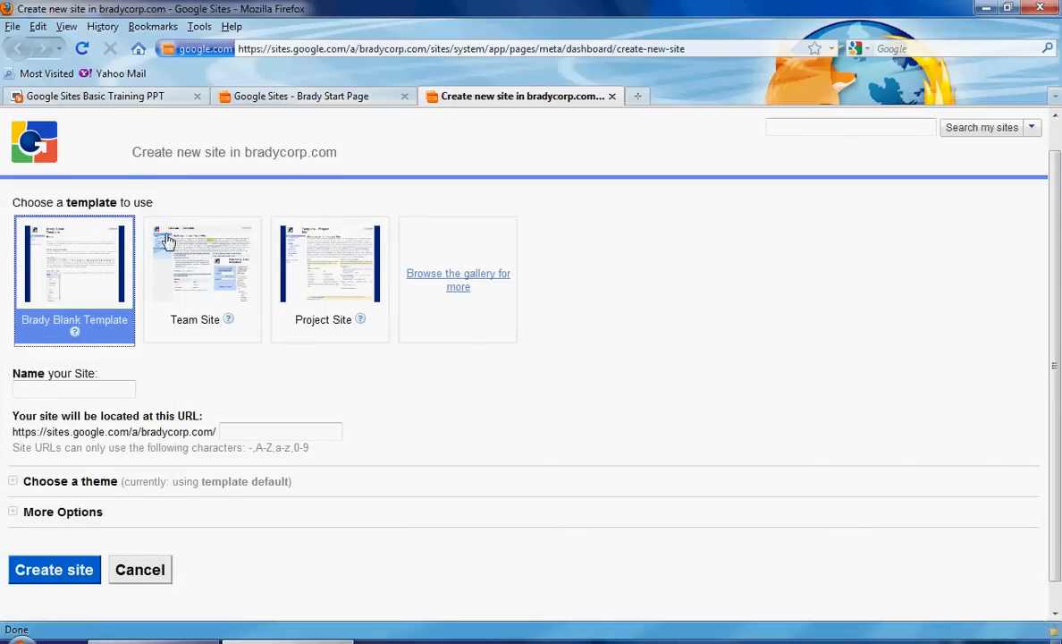
click(202, 255)
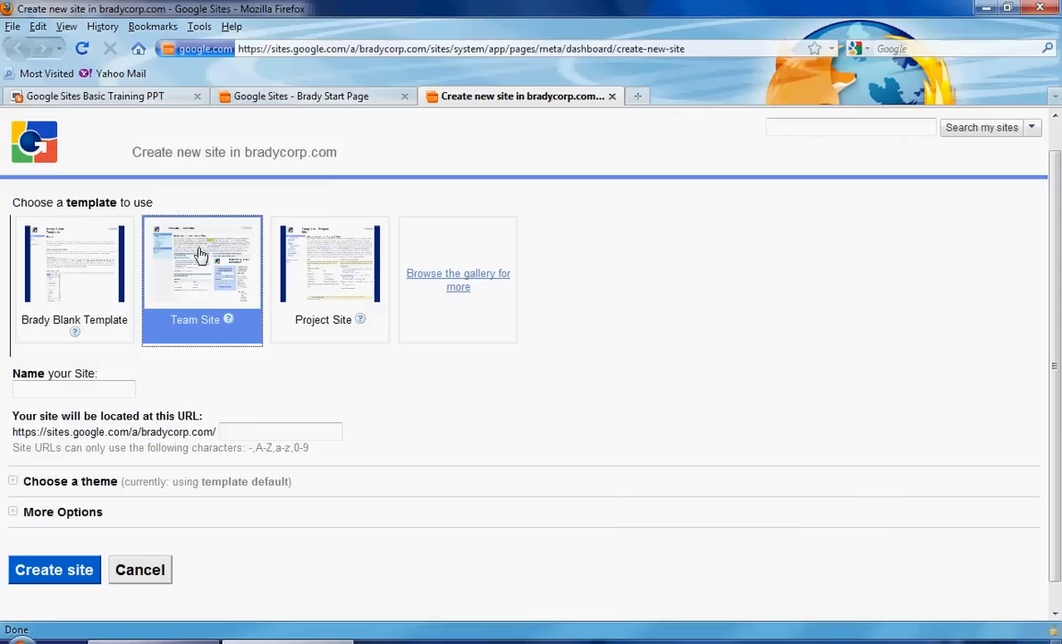
click(111, 387)
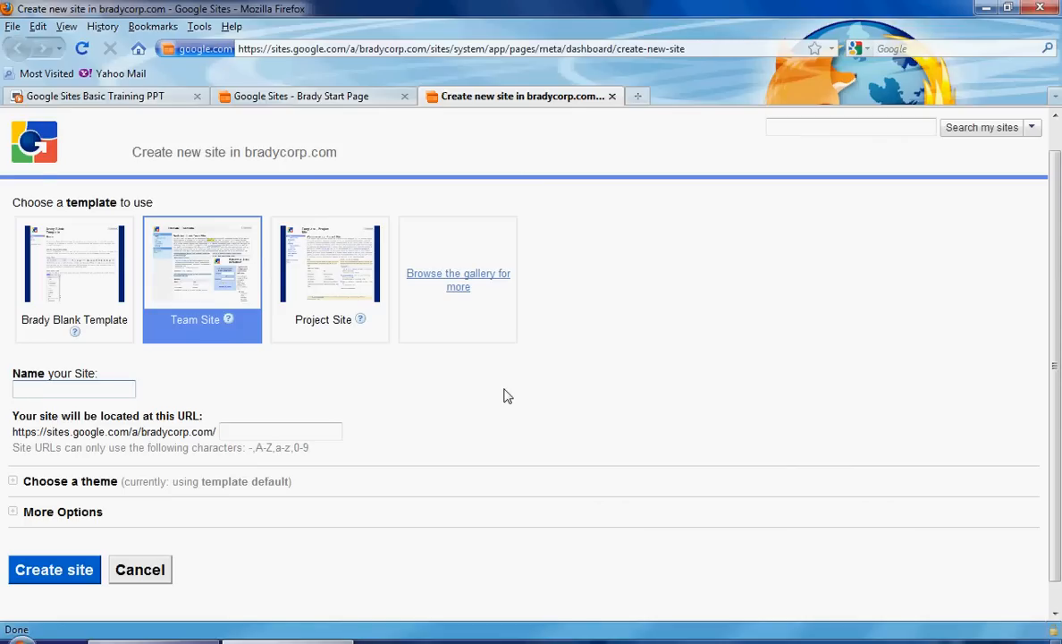
text(Management Team)
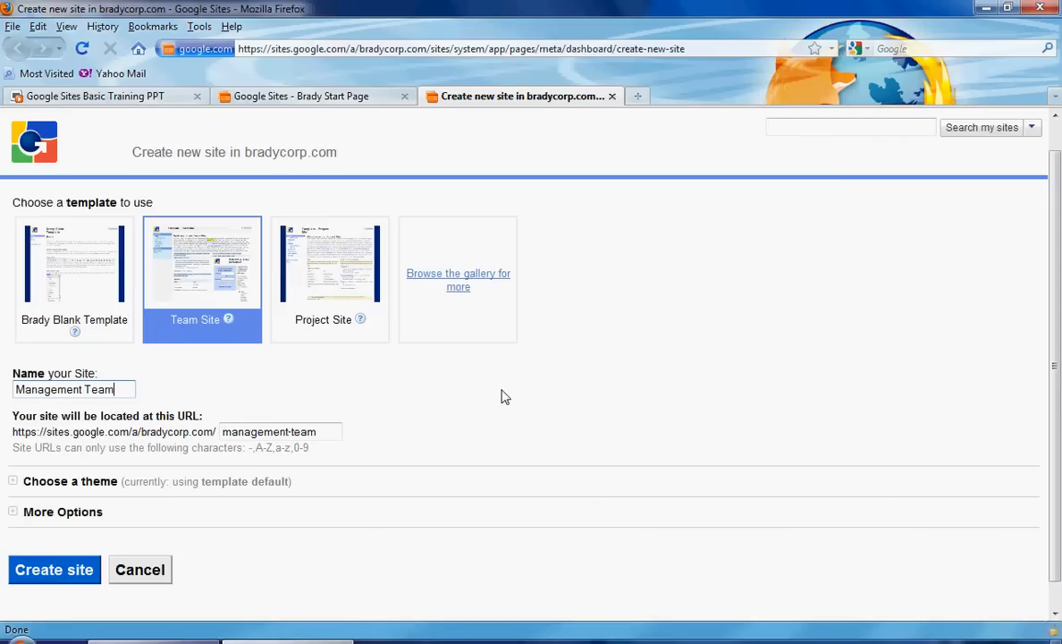
key(Home)
text(Euroea)
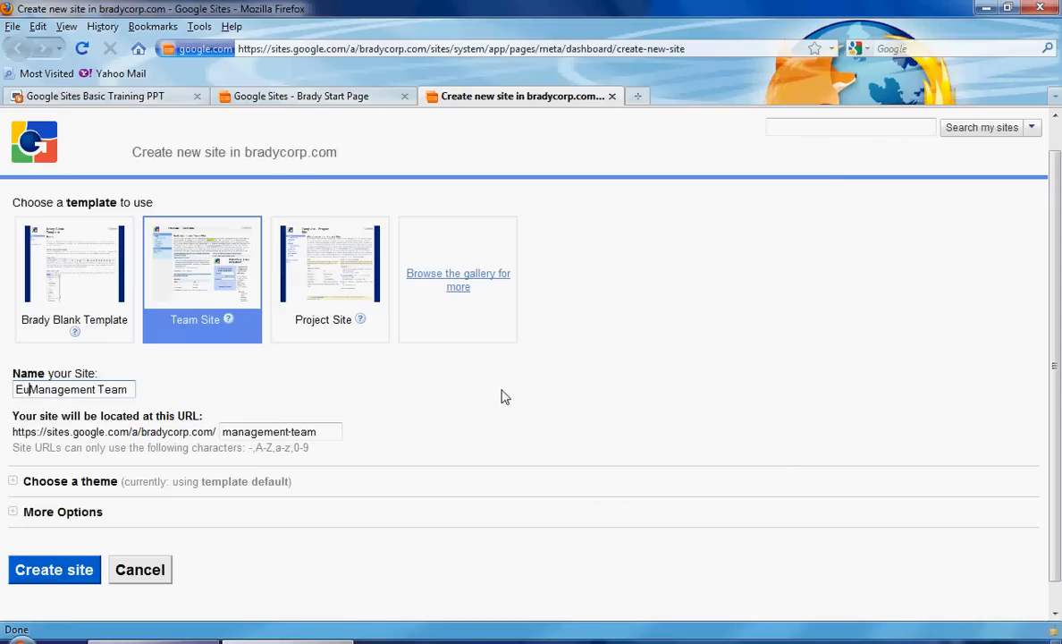
key(BackSpace)
key(BackSpace)
text(pe IT)
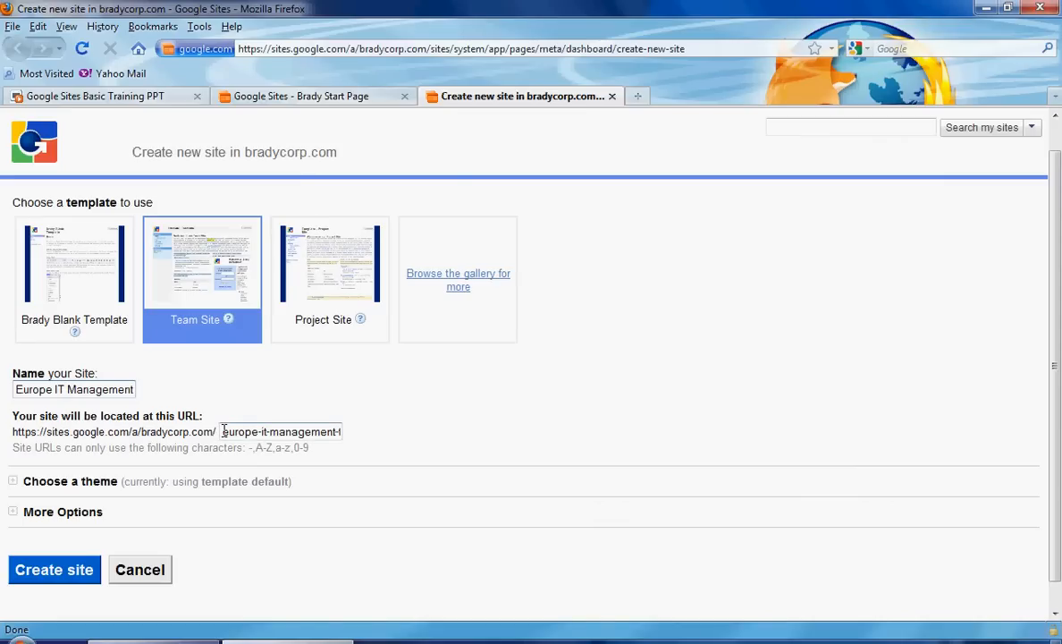
Replace the suggested ending of the site's URL with euit
drag(12, 432, 225, 433)
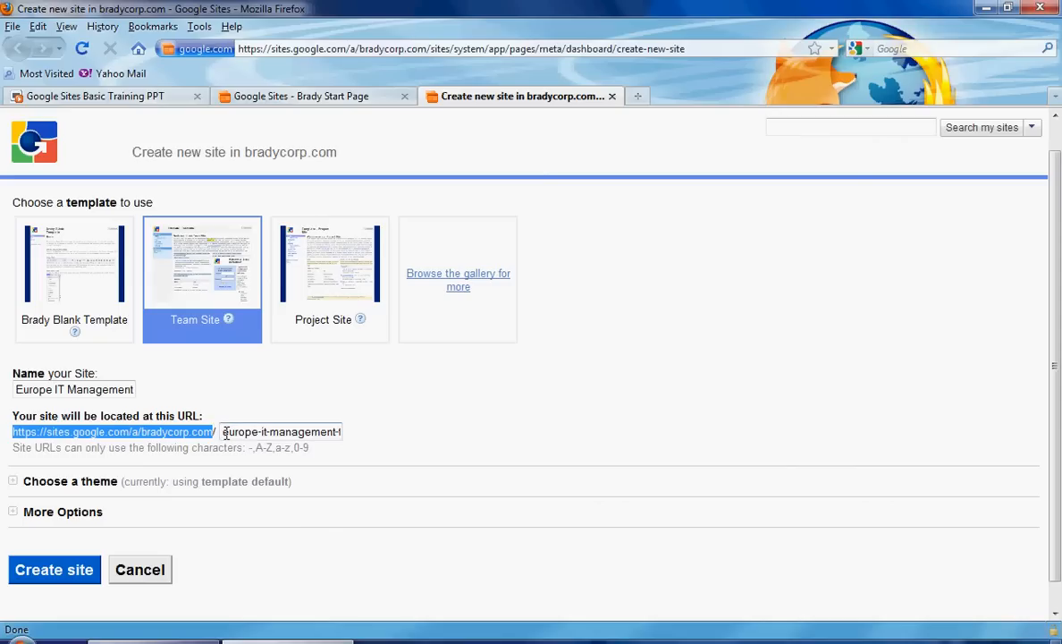
click(225, 433)
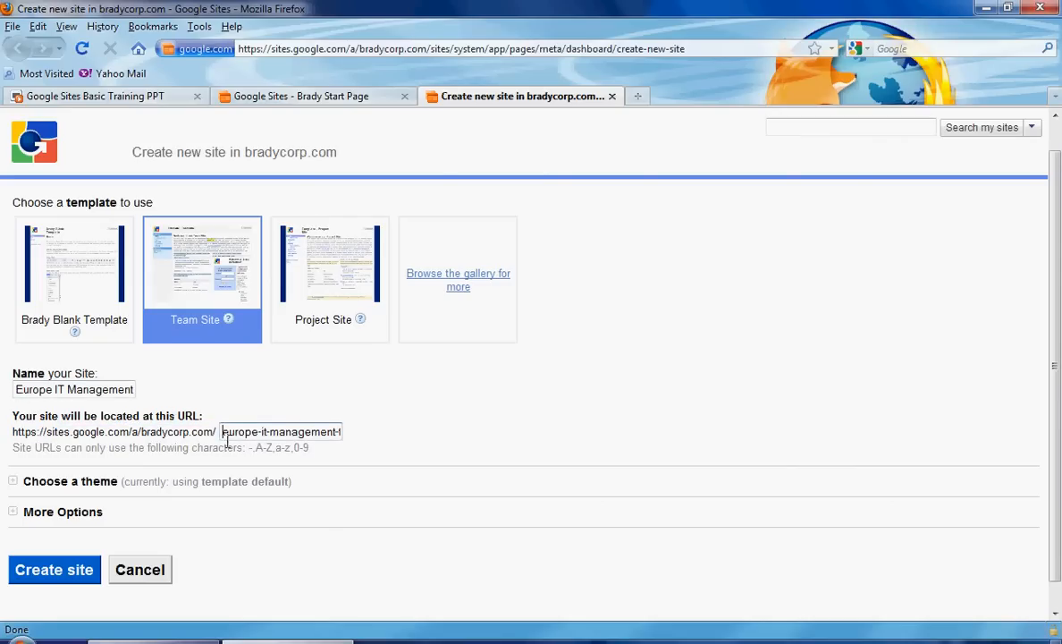
drag(227, 433, 438, 447)
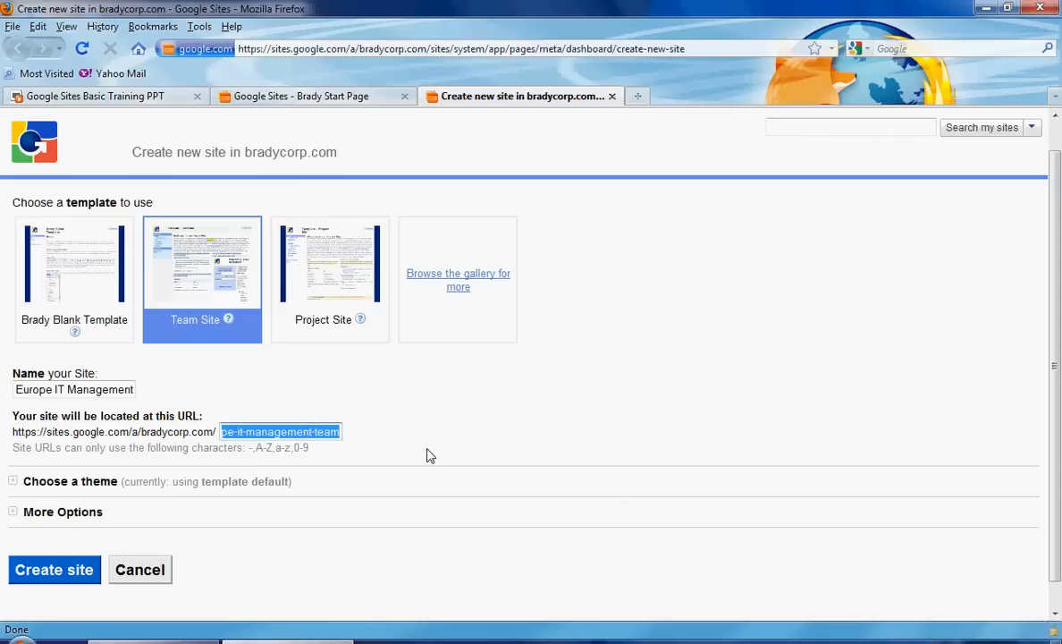
key(BackSpace)
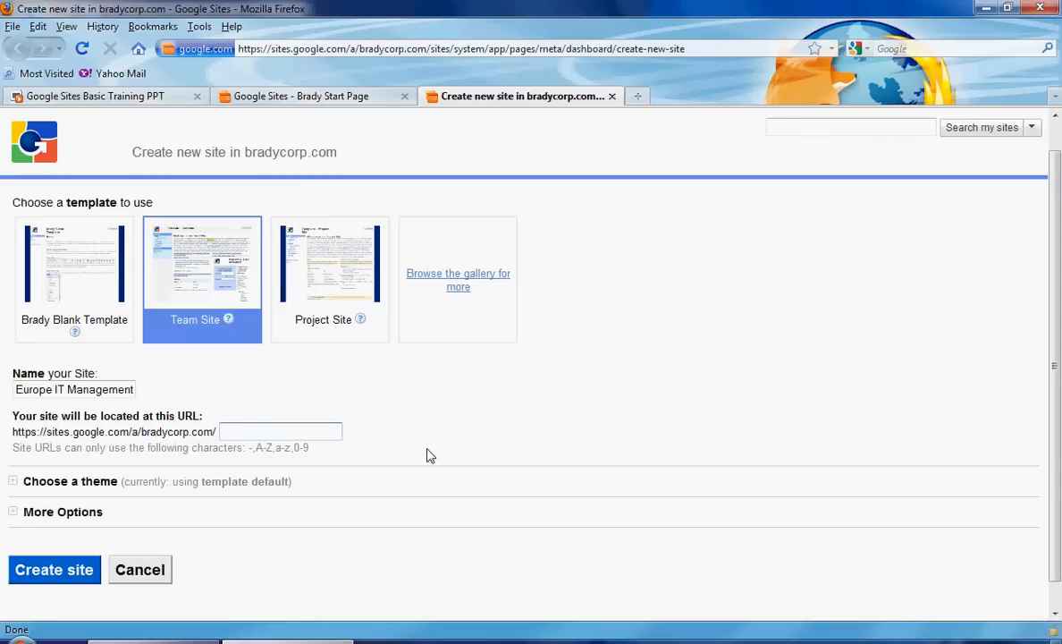
text(euit)
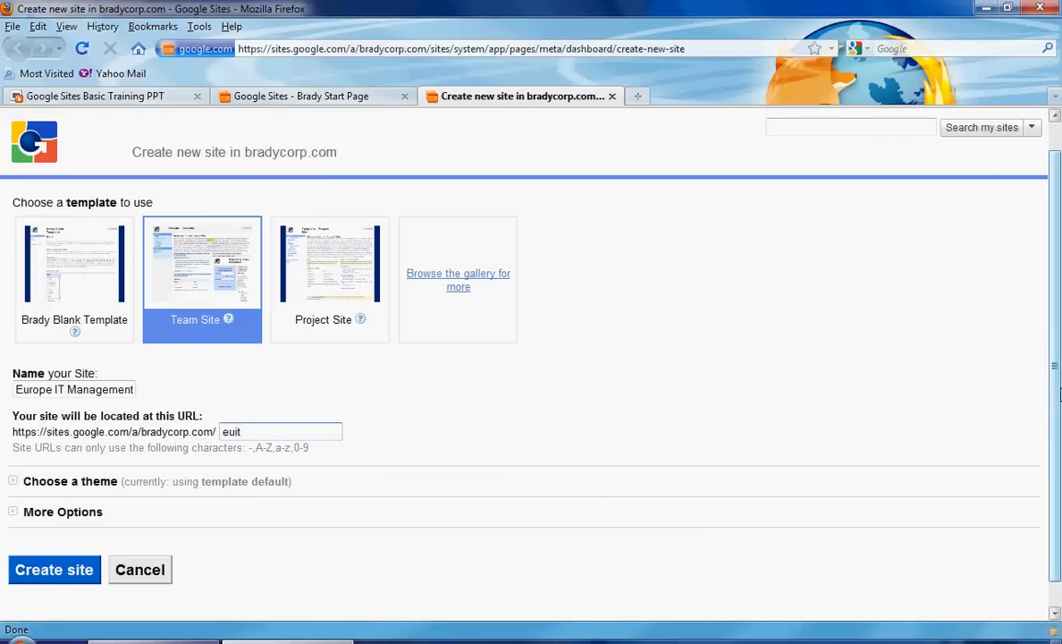
Expand the additional site options and set the site categories to Europe, IT
scroll(1056, 365, down, 1)
drag(1057, 364, 1056, 388)
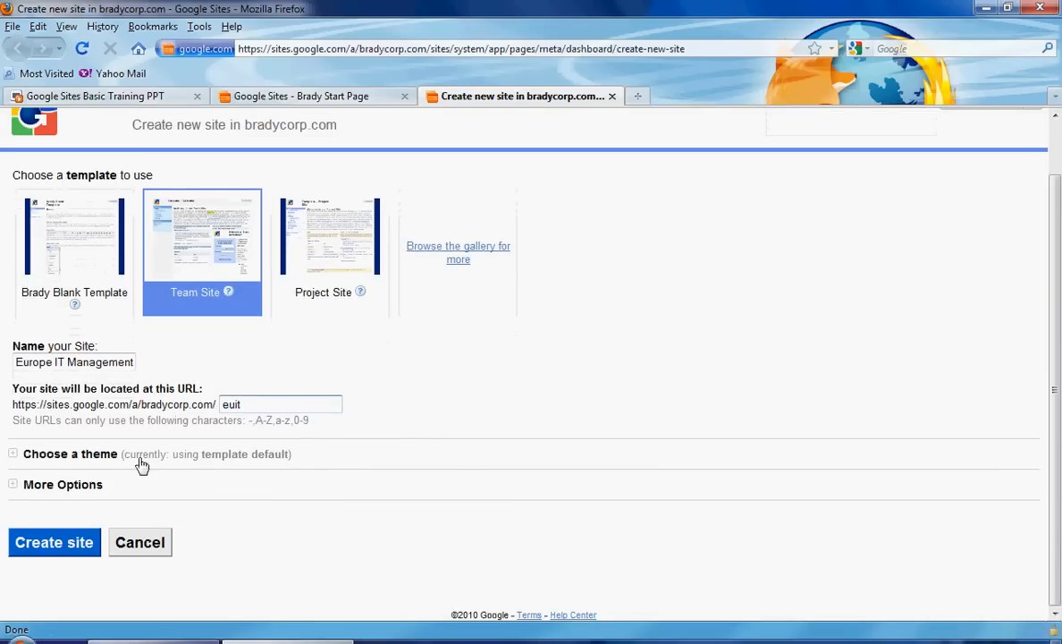
click(29, 492)
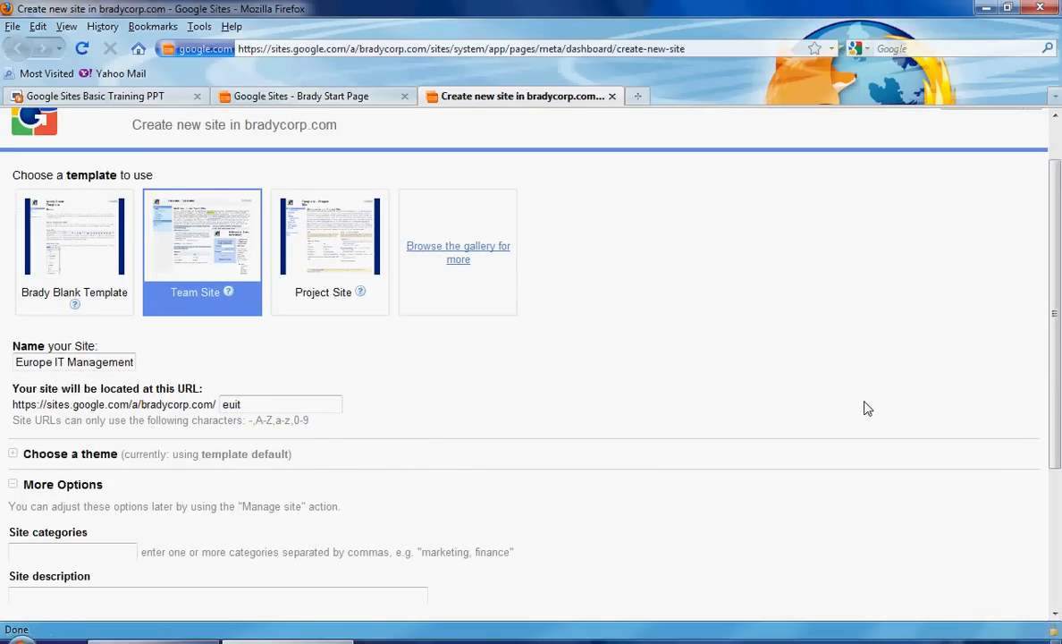
scroll(1058, 423, down, 2)
scroll(1058, 423, down, 2)
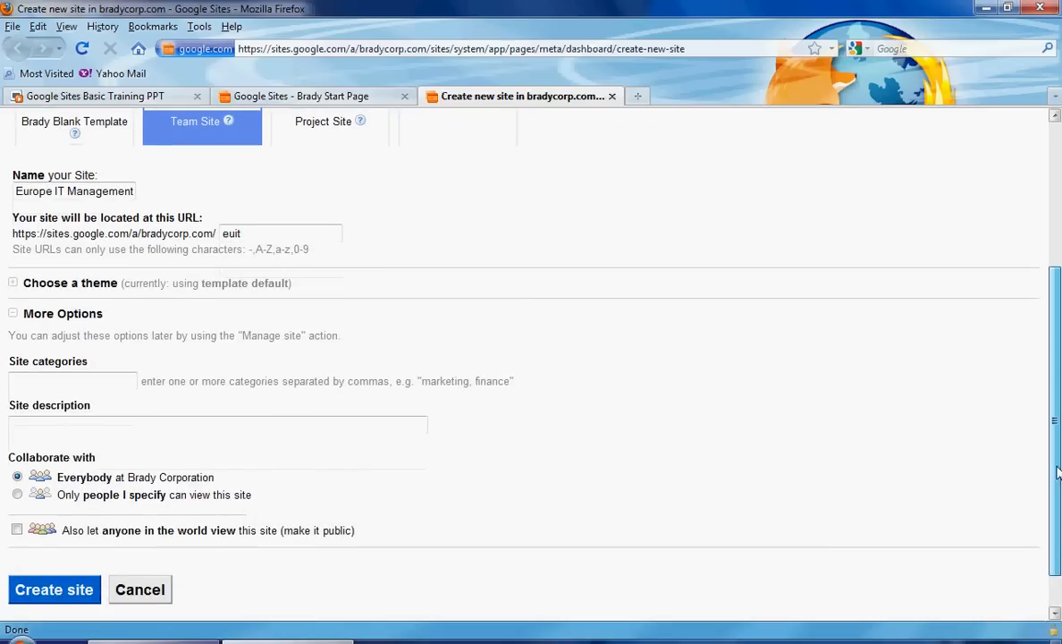
click(53, 380)
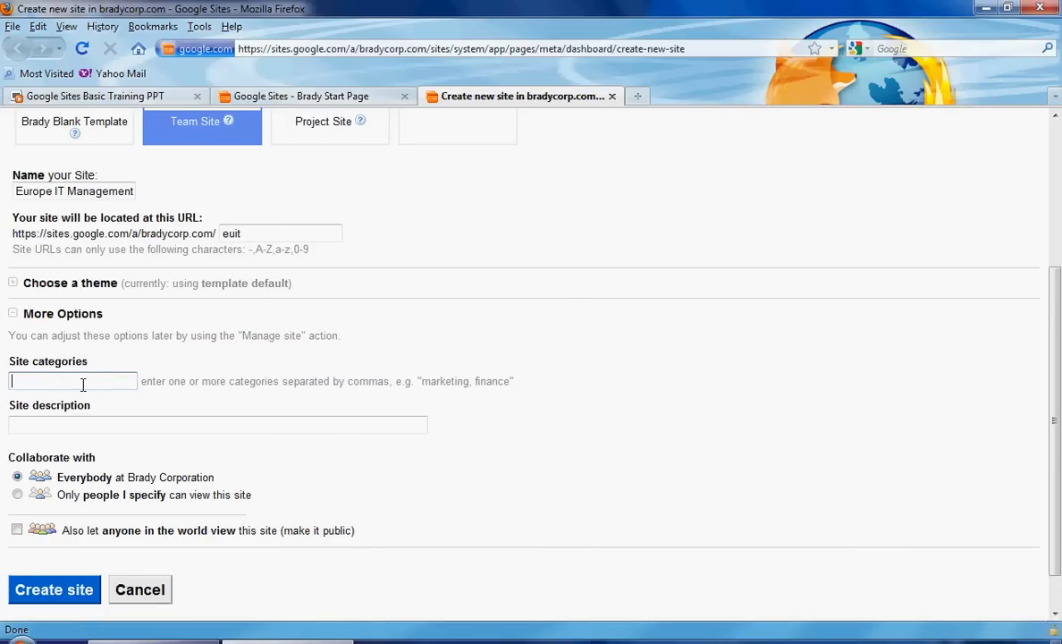
text(urope, IT)
Enter the site description "European IT Managers site with managerial information."
click(68, 422)
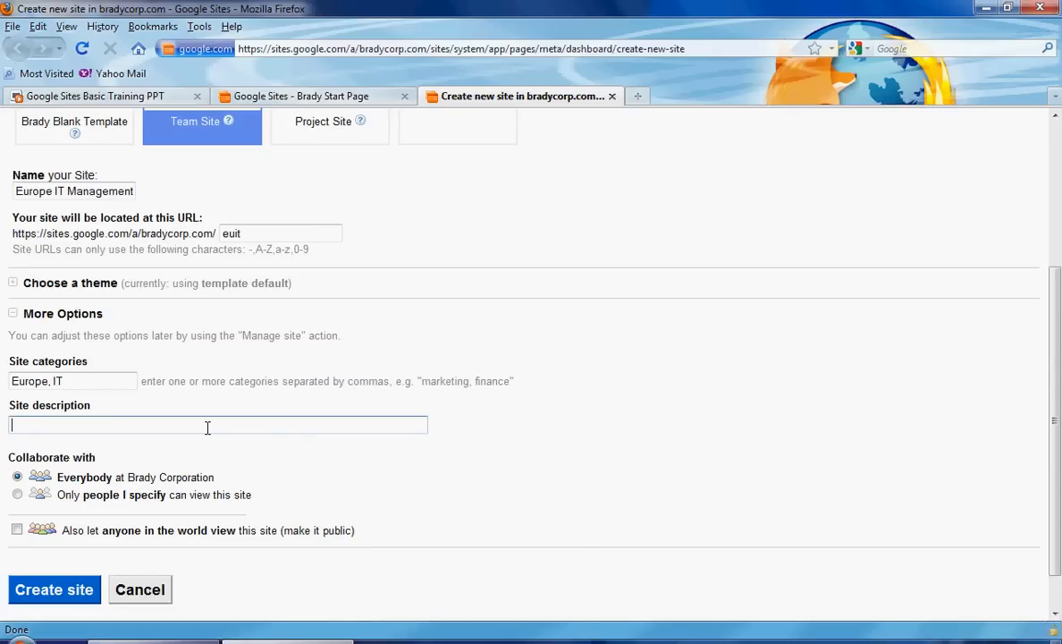
text(uropean Managers)
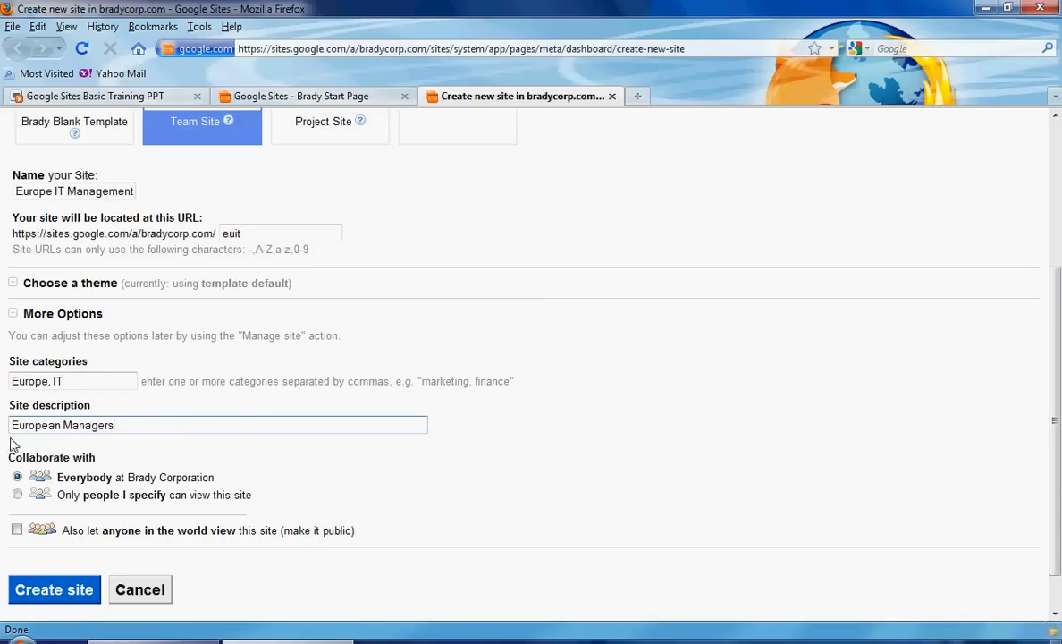
click(62, 426)
text(IT)
click(172, 421)
text(site wit)
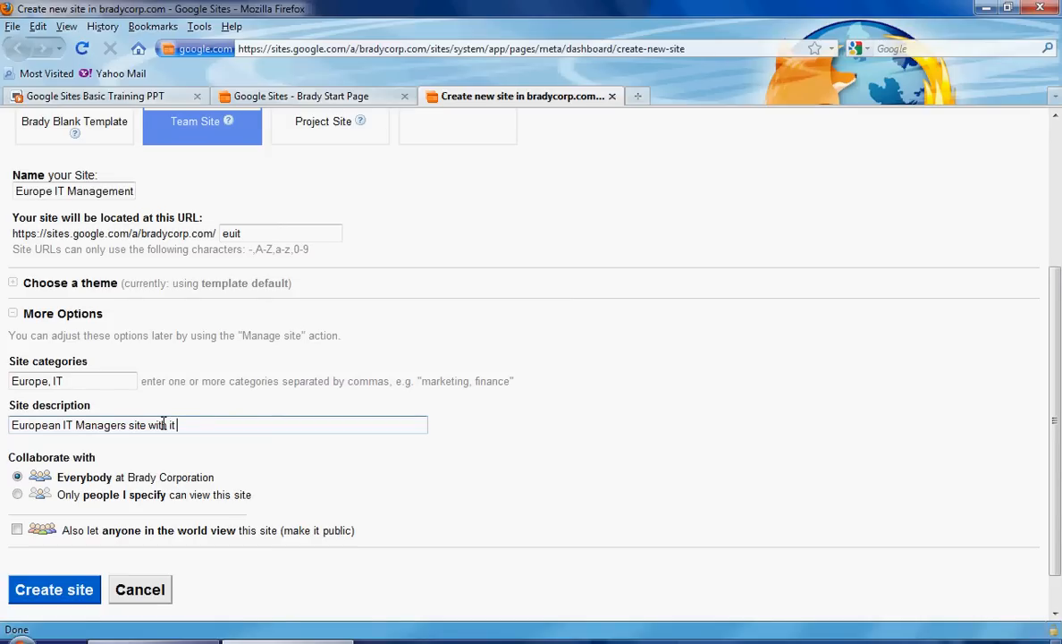
text(h managerial information.)
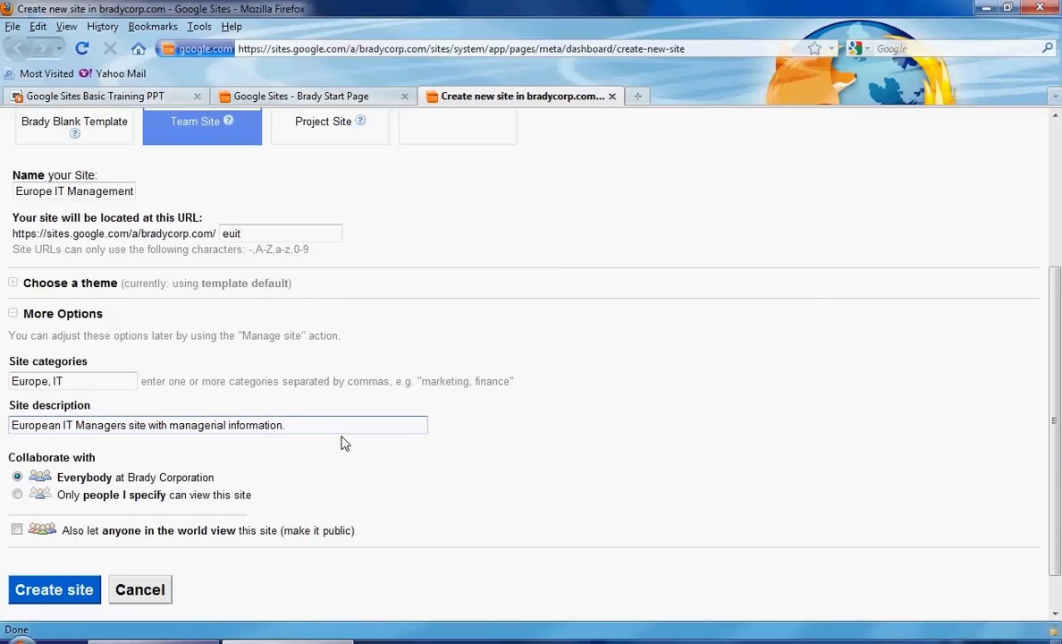
Restrict viewing to only the people specified and create the site
click(18, 495)
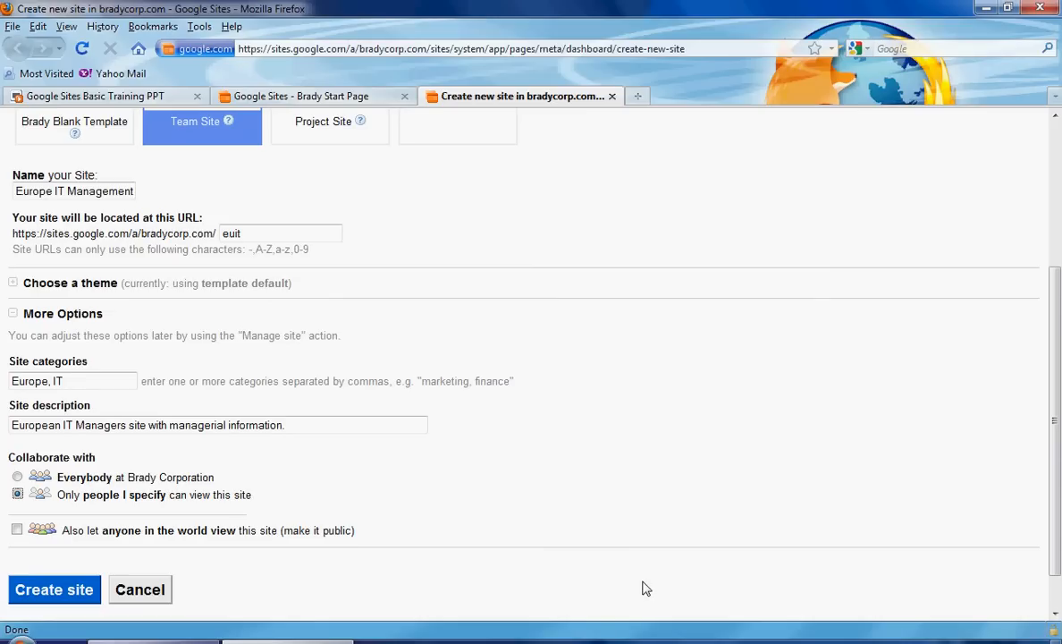
click(46, 594)
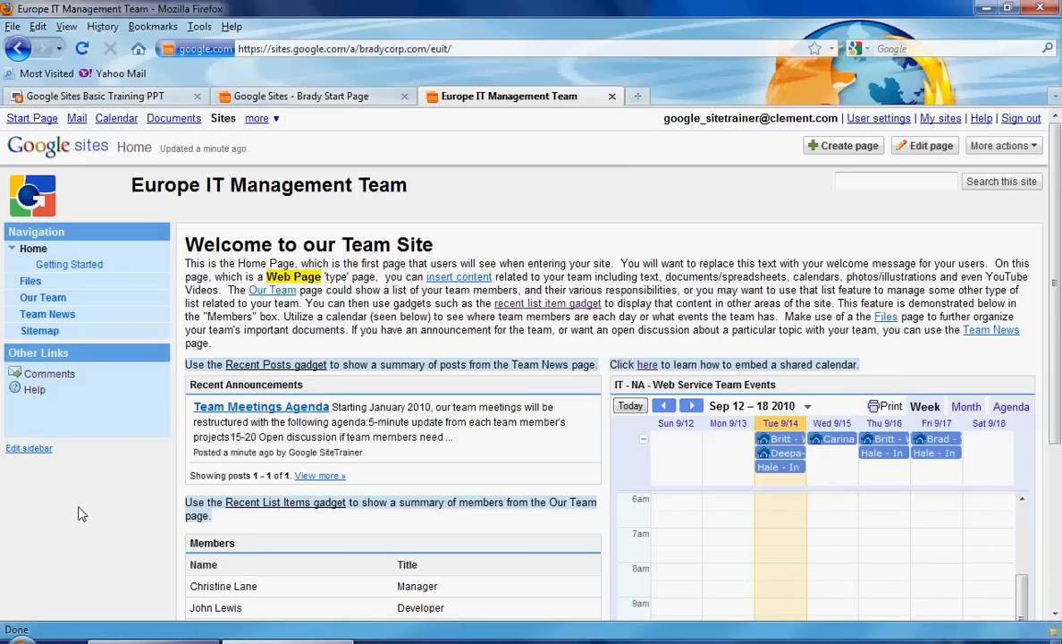
Look through the Brady Google Sites Help page linked from the team site, and close it again
click(36, 391)
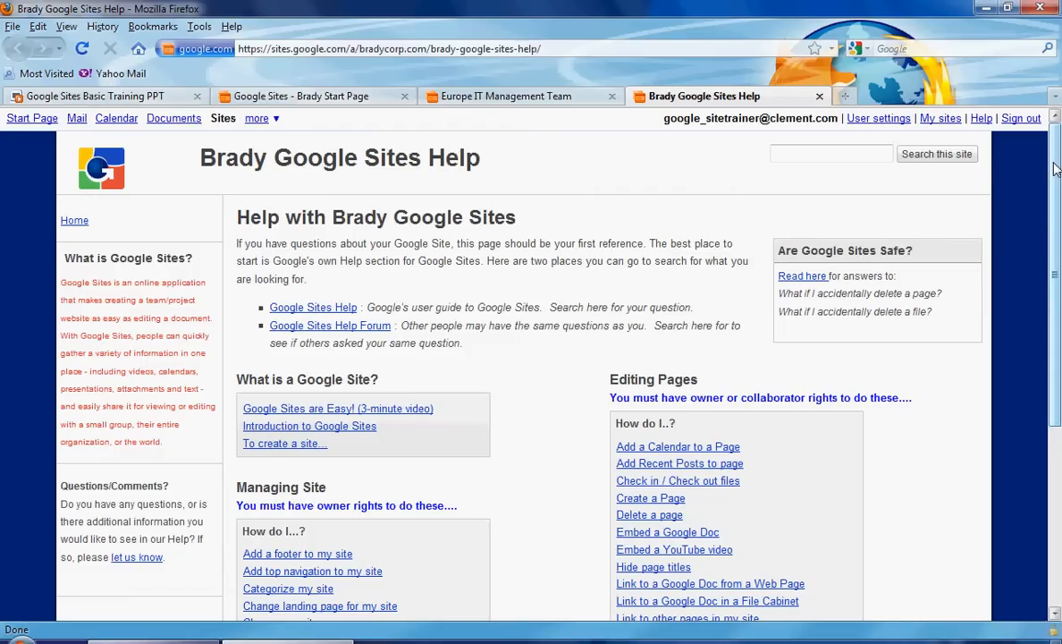
drag(1053, 170, 1059, 258)
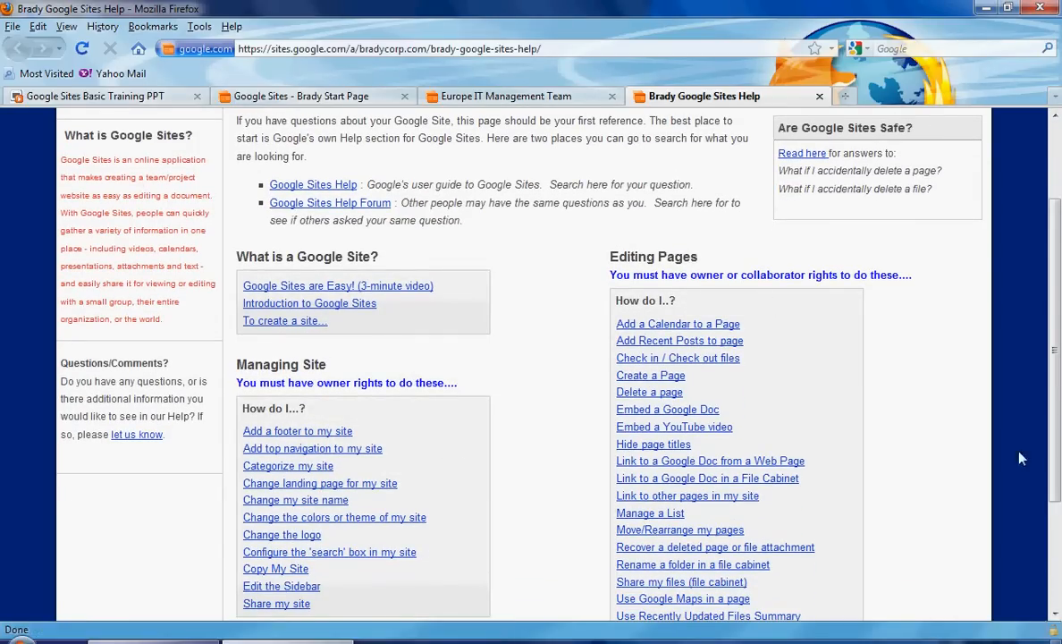
scroll(1057, 384, up, 2)
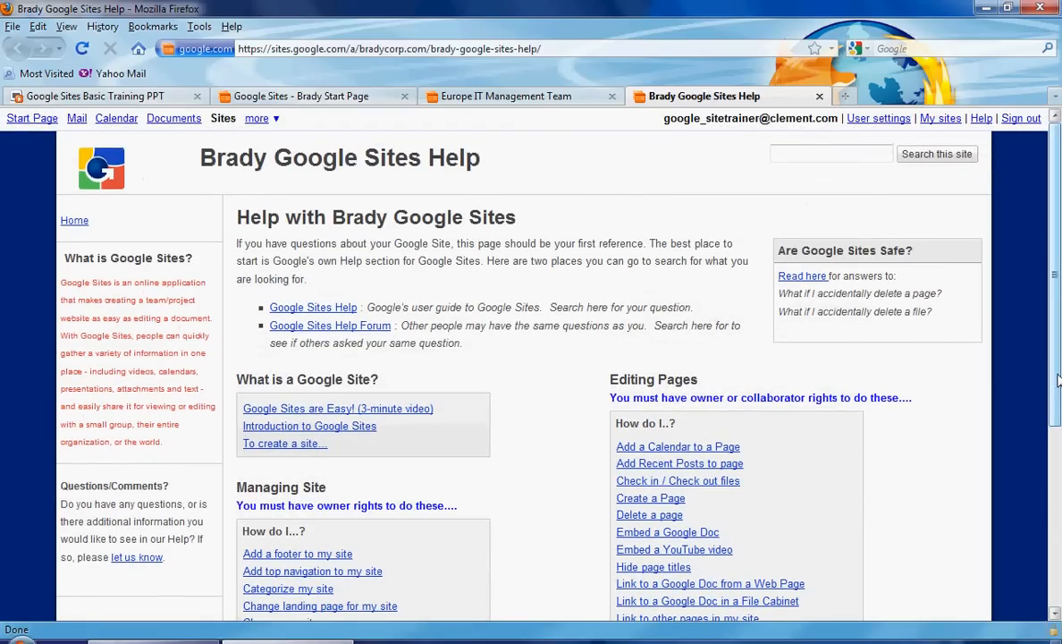
click(819, 96)
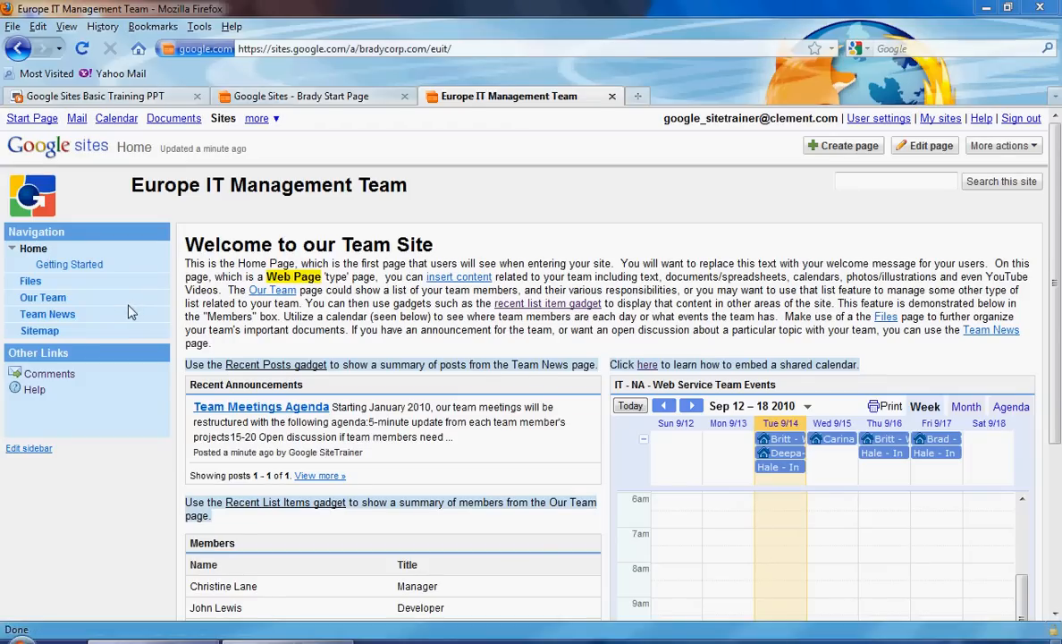
Open the team site's sitemap and expand the Home and Team News branches to view their subpages
click(46, 331)
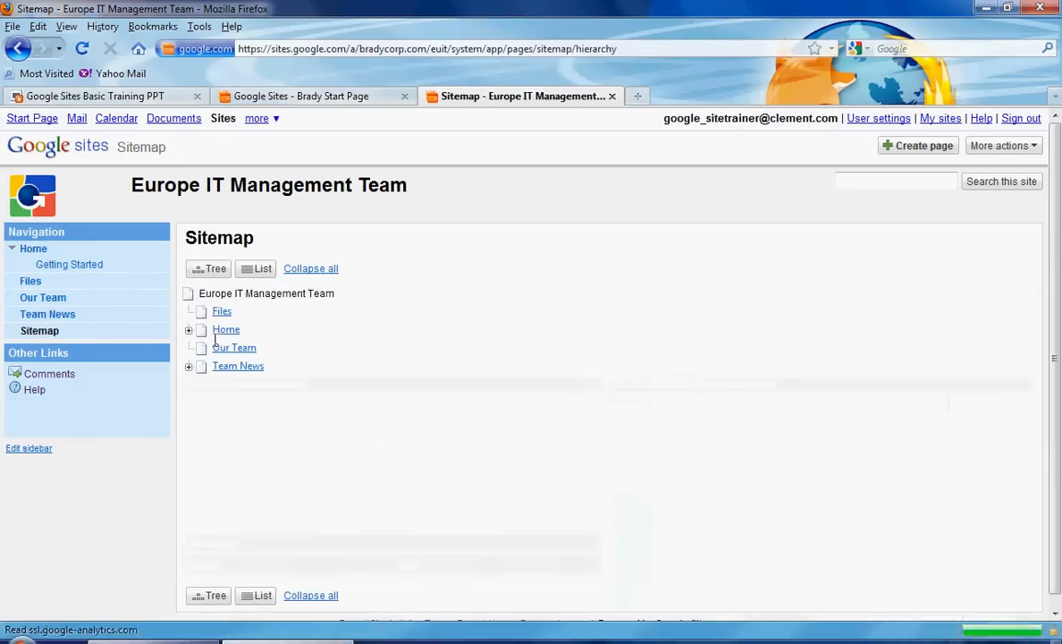
click(188, 330)
click(188, 385)
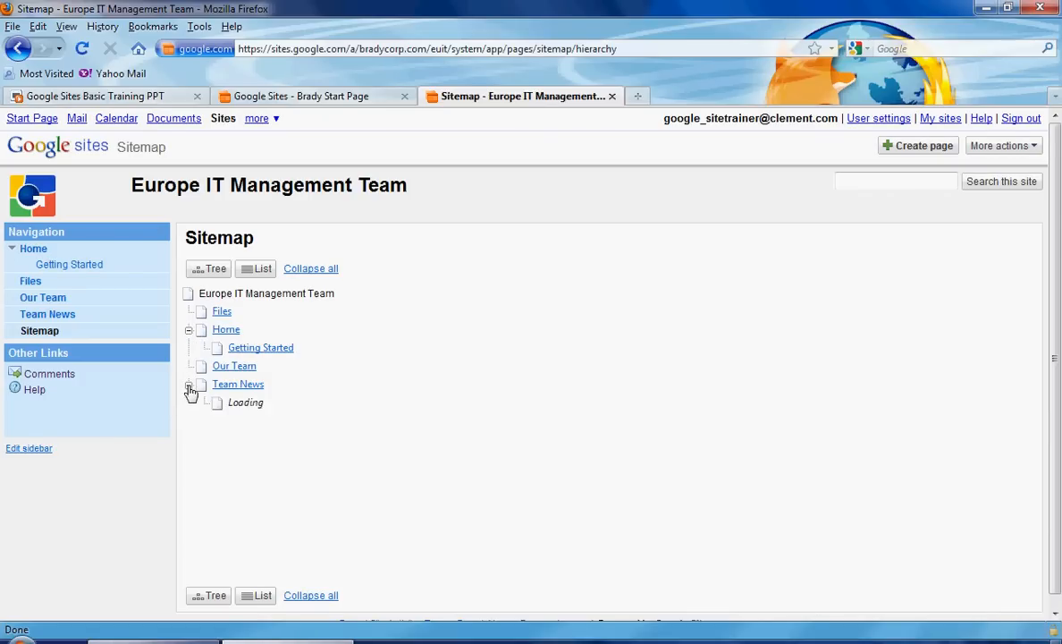